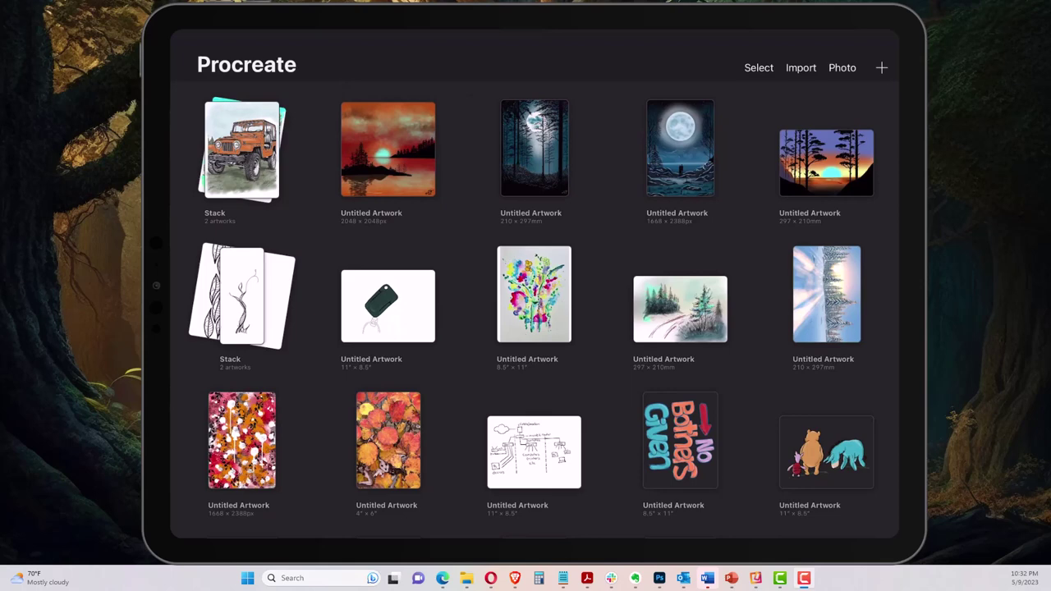
Step: Create a new blank 11" × 8.5" Paper landscape canvas from the canvas presets
click(881, 67)
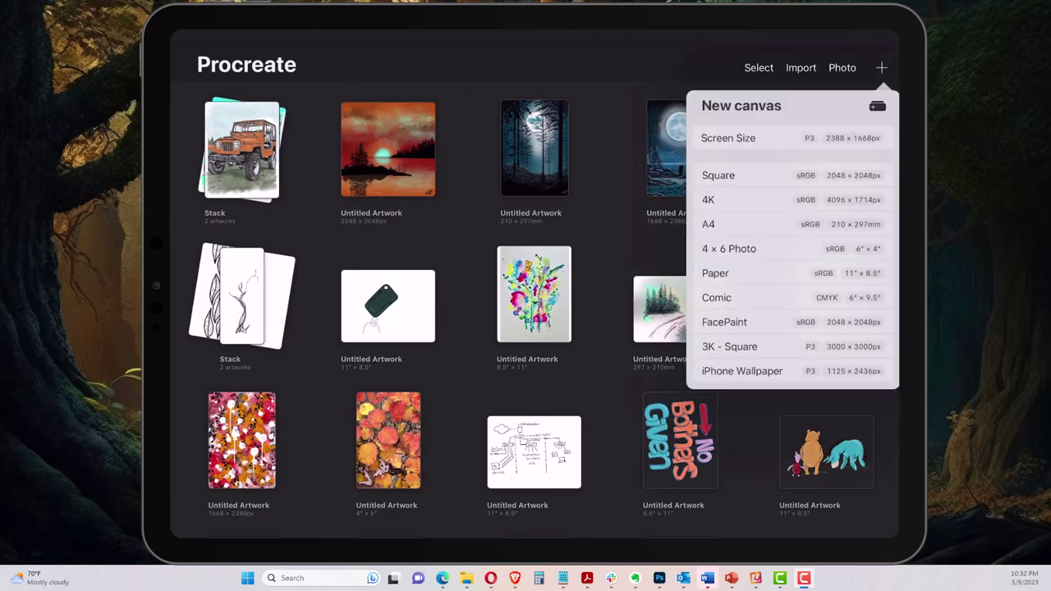
click(715, 273)
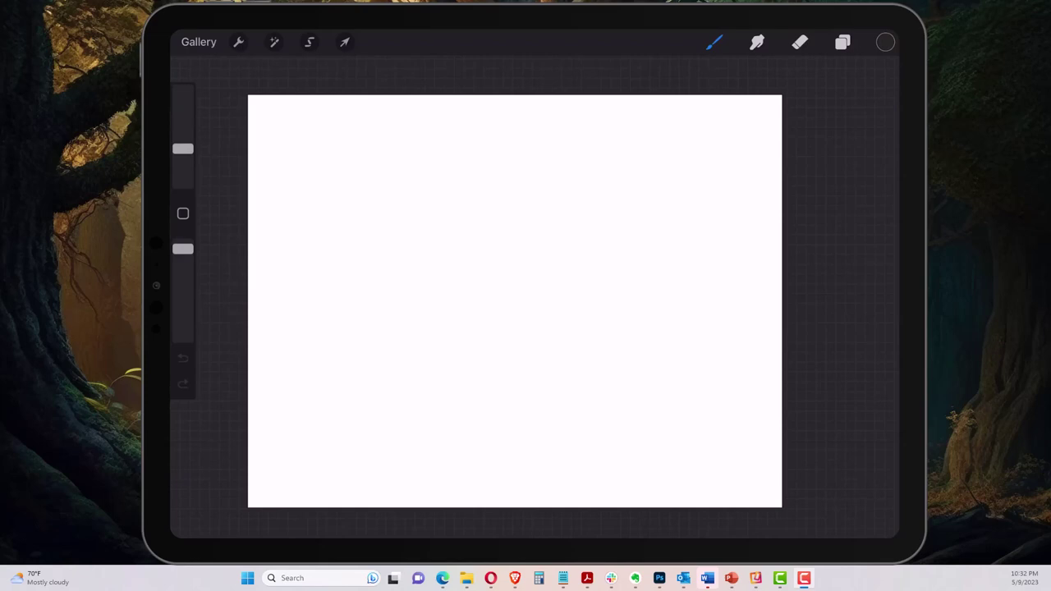
Step: In the Brush Library, browse Spraypaints, then select the custom set holding the Stipple brush
click(714, 42)
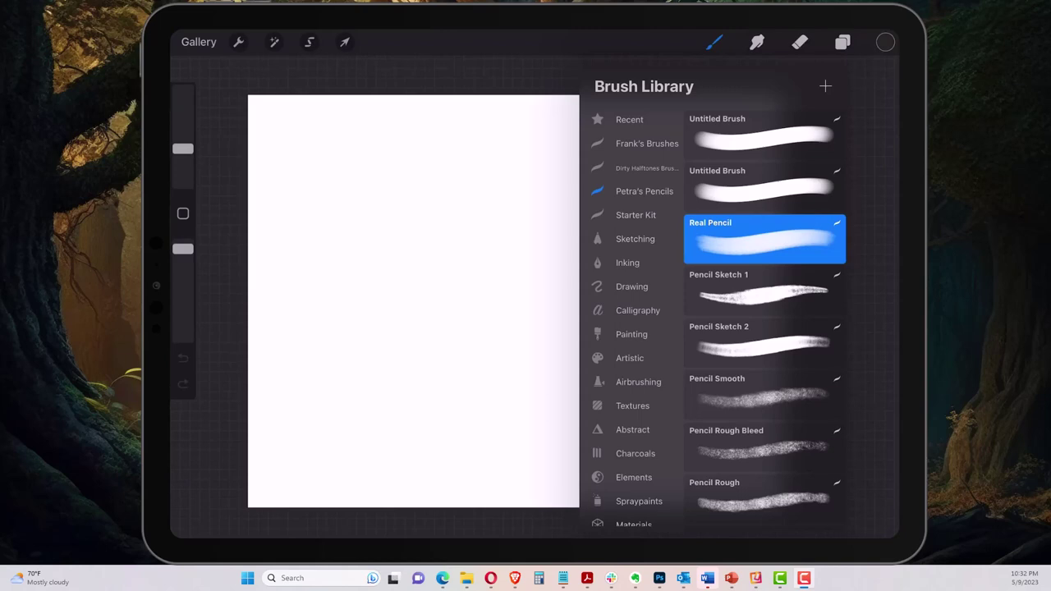
scroll(632, 312, down, 5)
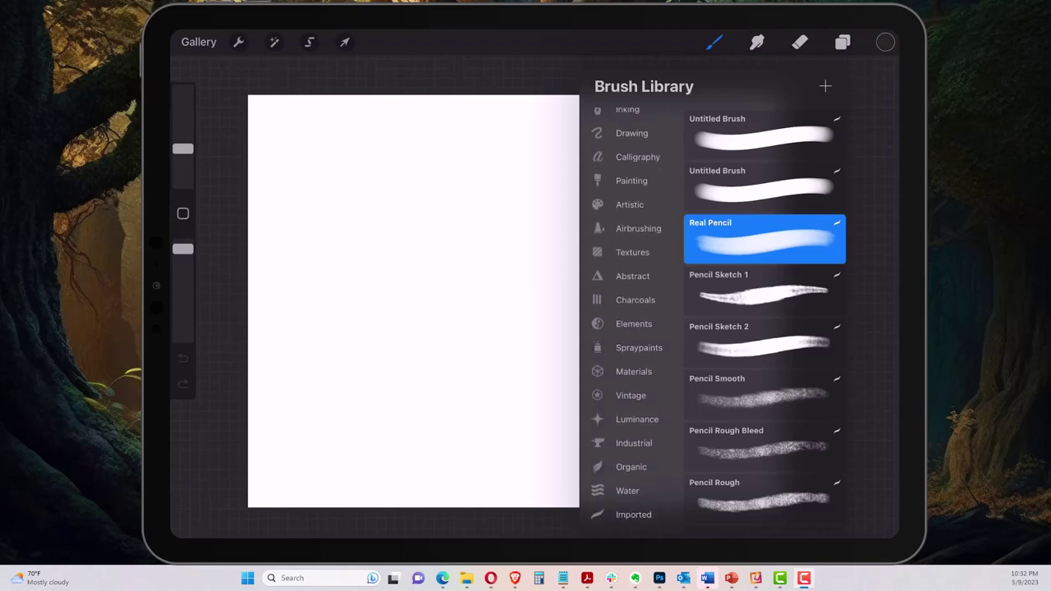
click(639, 347)
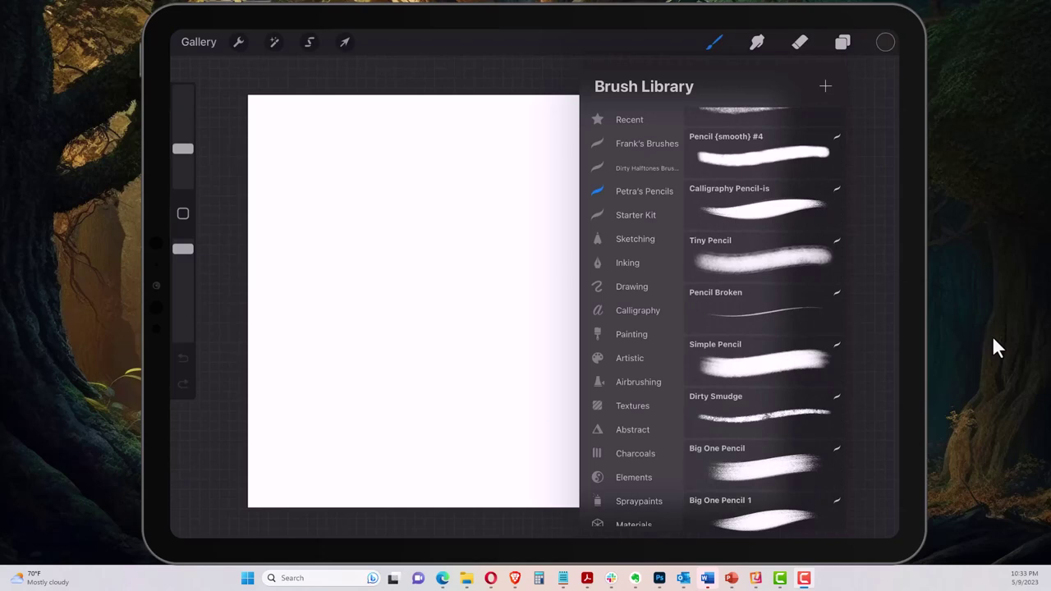
click(630, 143)
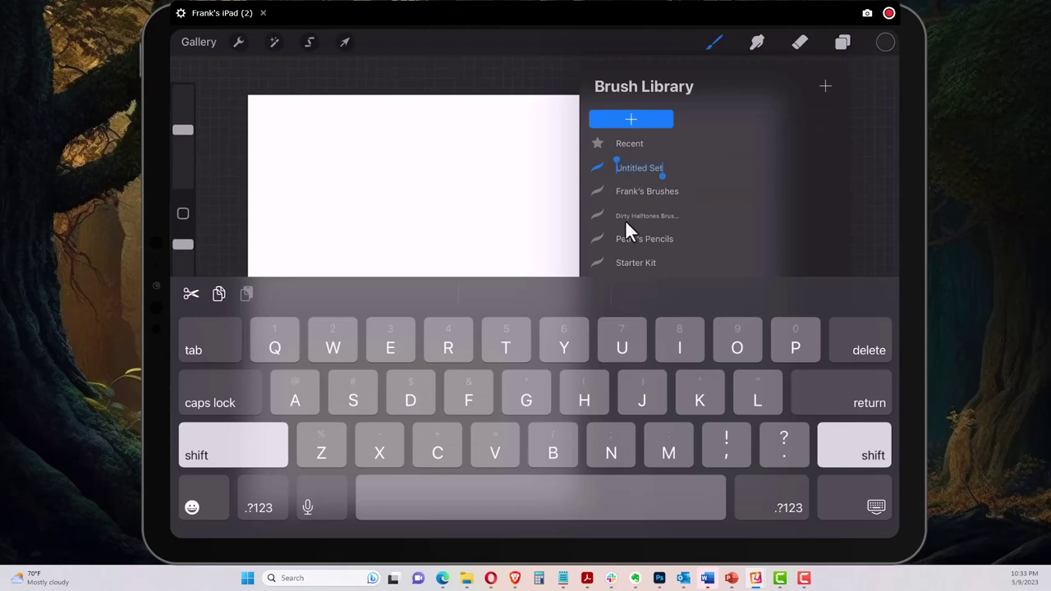
Step: Add a new brush set and rename it from Untitled Set to Temp Set
key(Return)
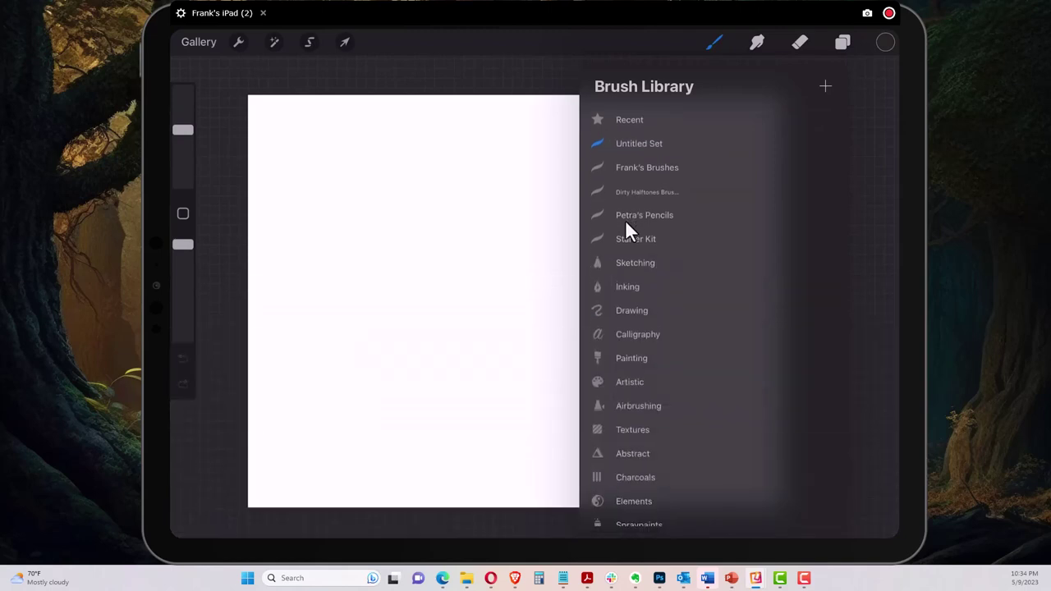
click(639, 143)
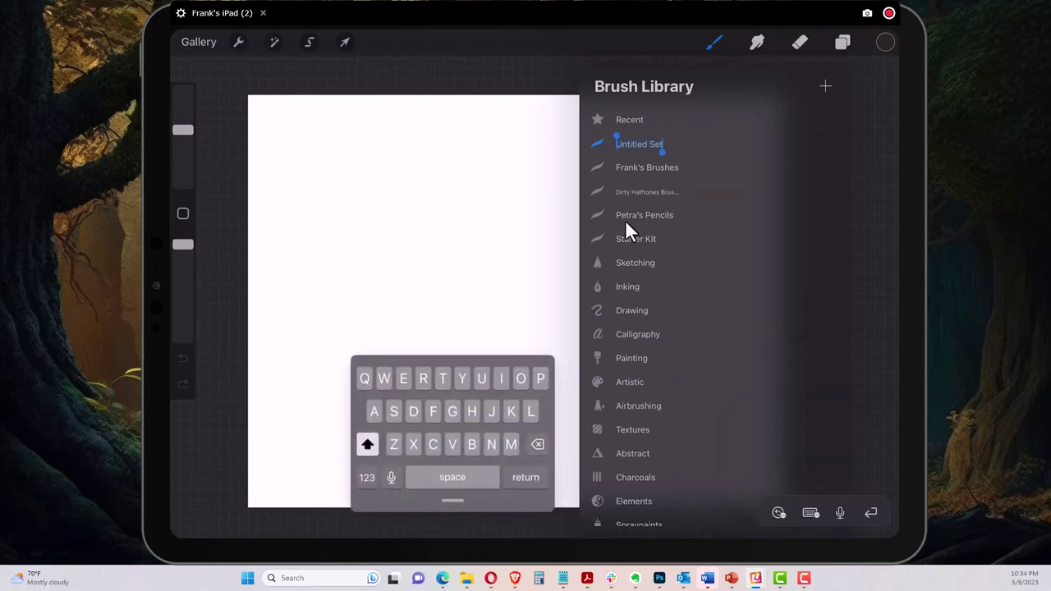
text(Temp Set)
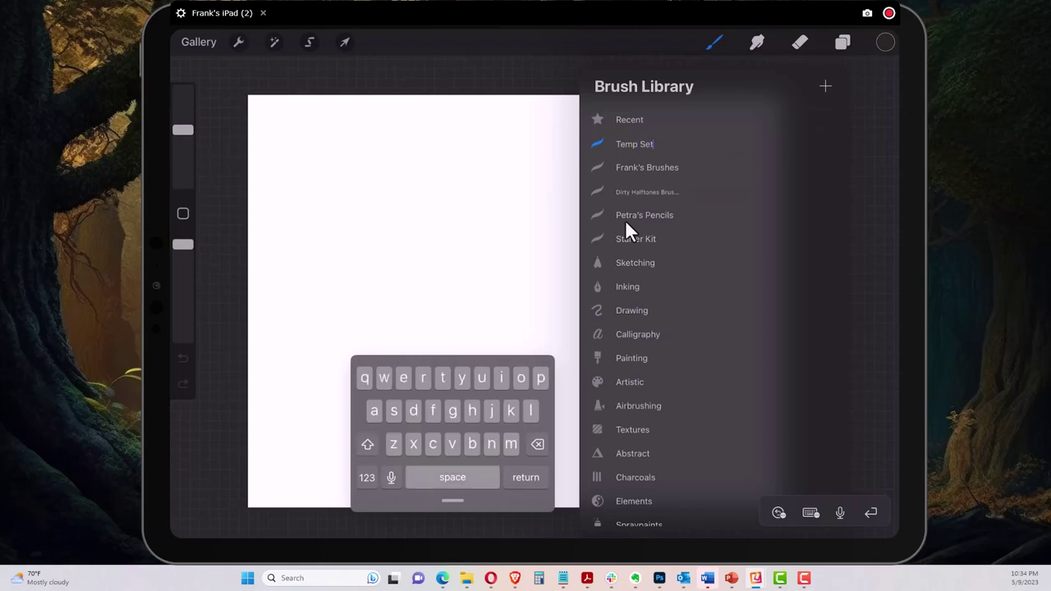
key(Return)
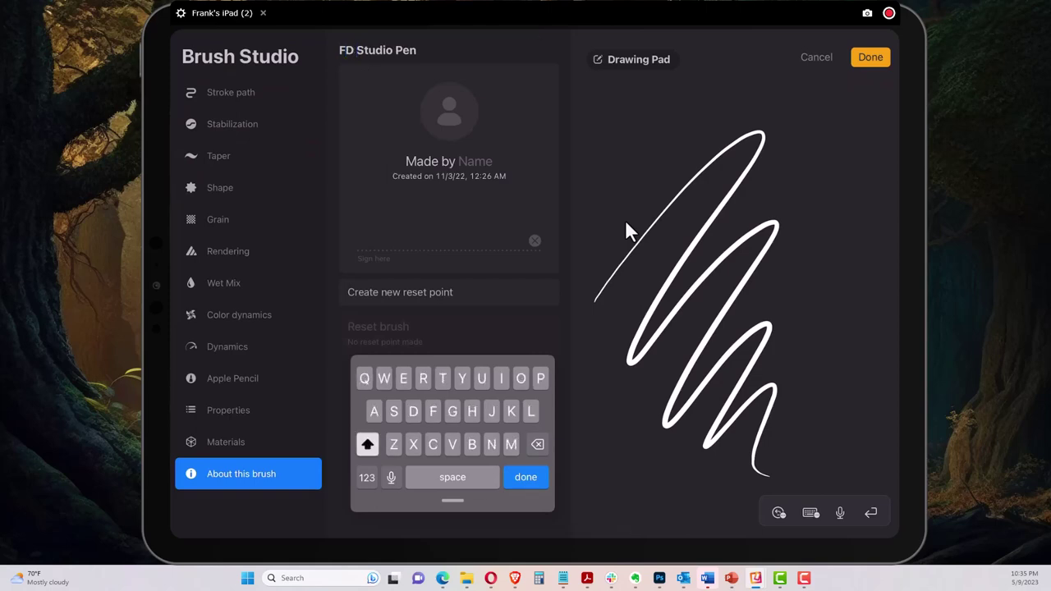
Step: Enter the creator's name in the brush's Made by field
key(Tab)
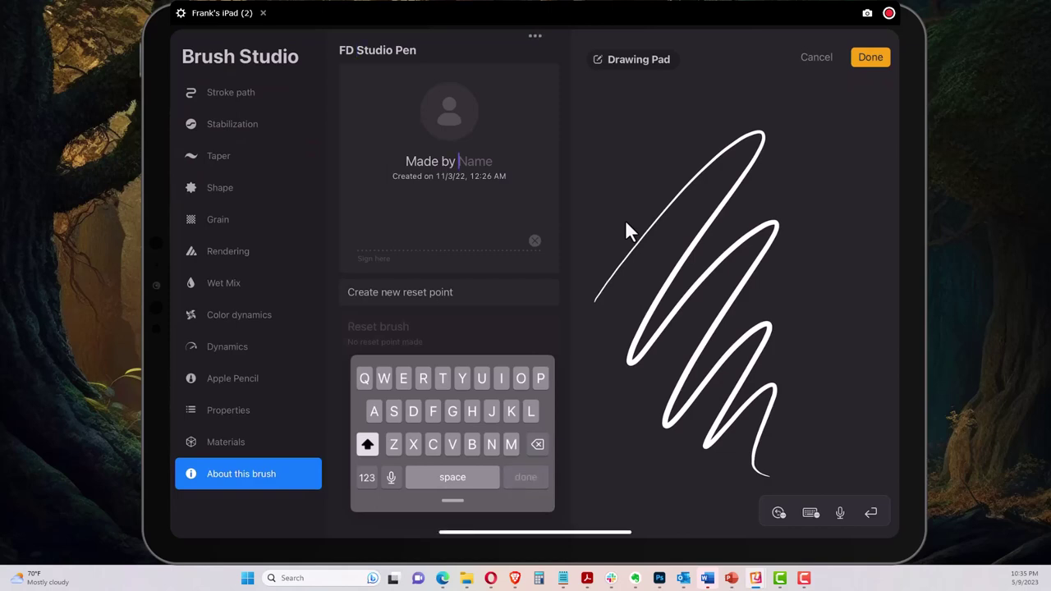
text(Frank)
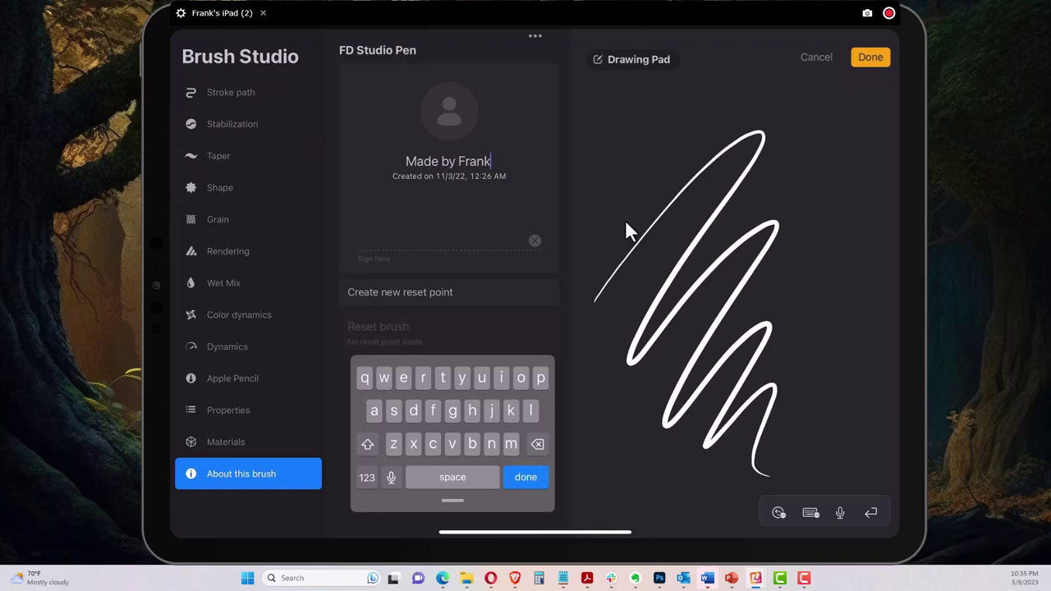
key(Return)
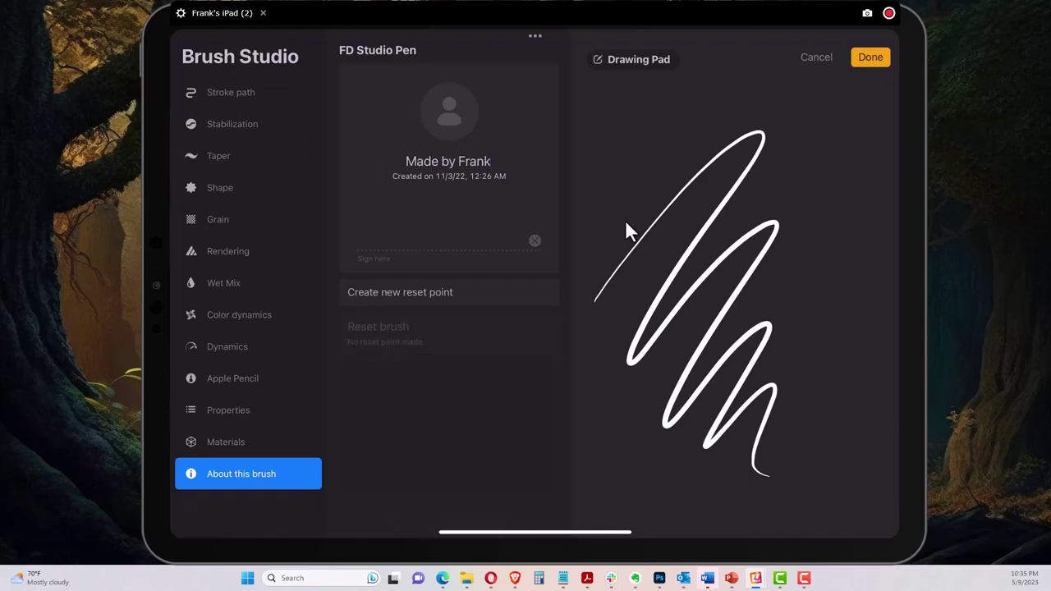
Step: Write a signature in the Sign here area, then clear it
drag(368, 231, 403, 199)
mouse_move(341, 246)
mouse_down()
mouse_move(393, 245)
mouse_move(415, 211)
mouse_up()
drag(412, 247, 450, 200)
mouse_move(454, 243)
mouse_down()
mouse_move(496, 239)
mouse_move(506, 212)
mouse_move(508, 234)
mouse_move(531, 203)
mouse_up()
mouse_move(512, 249)
mouse_down()
mouse_move(555, 220)
mouse_move(545, 232)
mouse_move(536, 225)
mouse_up()
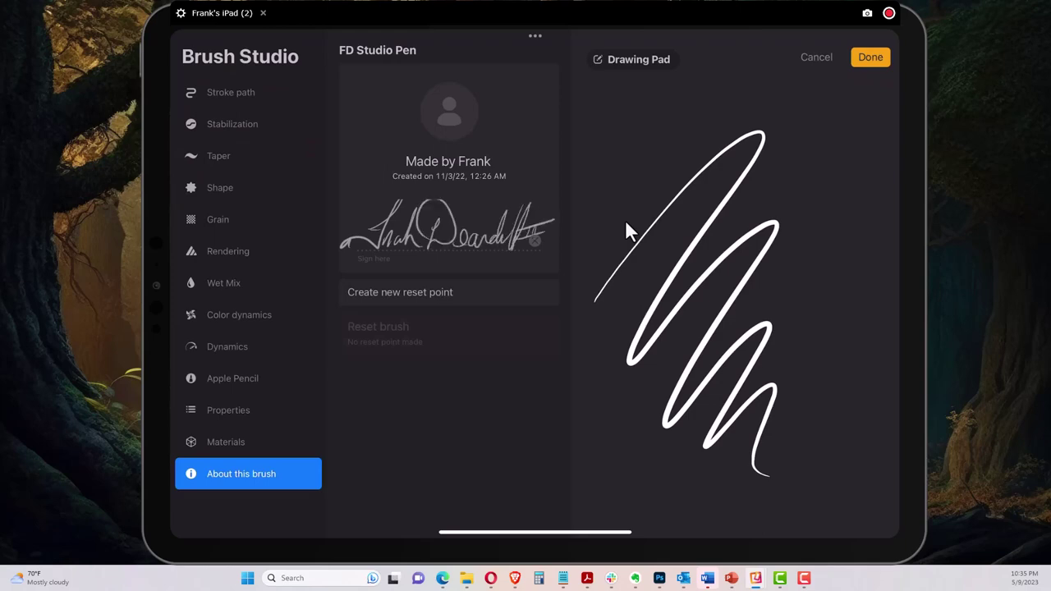
click(534, 239)
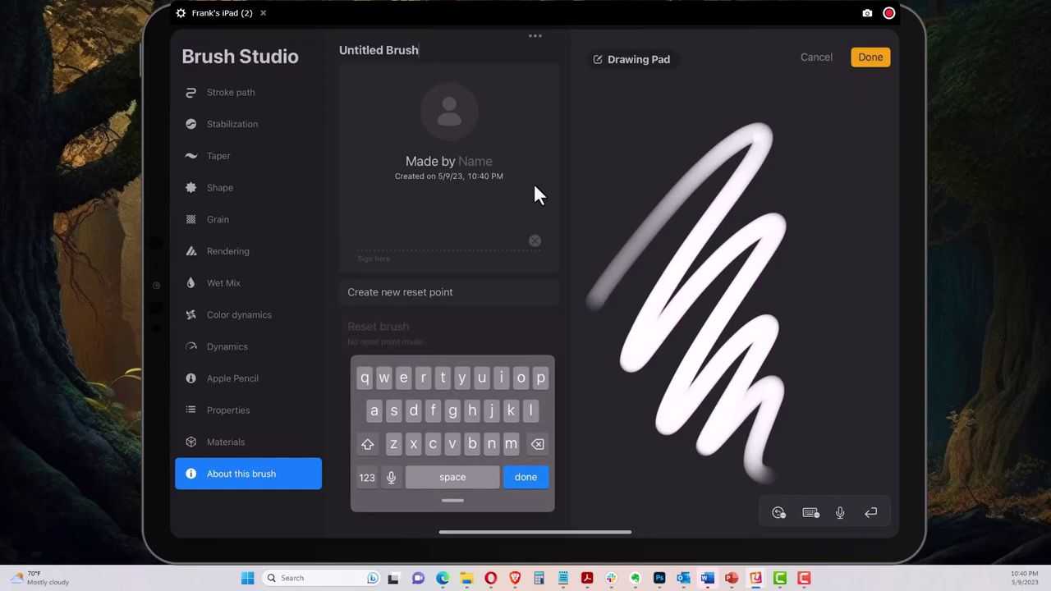
Step: Rename the brush from Untitled Brush to TestBrush and sign it in the signature area
key(BackSpace)
key(BackSpace)
key(BackSpace)
key(BackSpace)
key(BackSpace)
key(BackSpace)
key(BackSpace)
key(BackSpace)
key(BackSpace)
key(BackSpace)
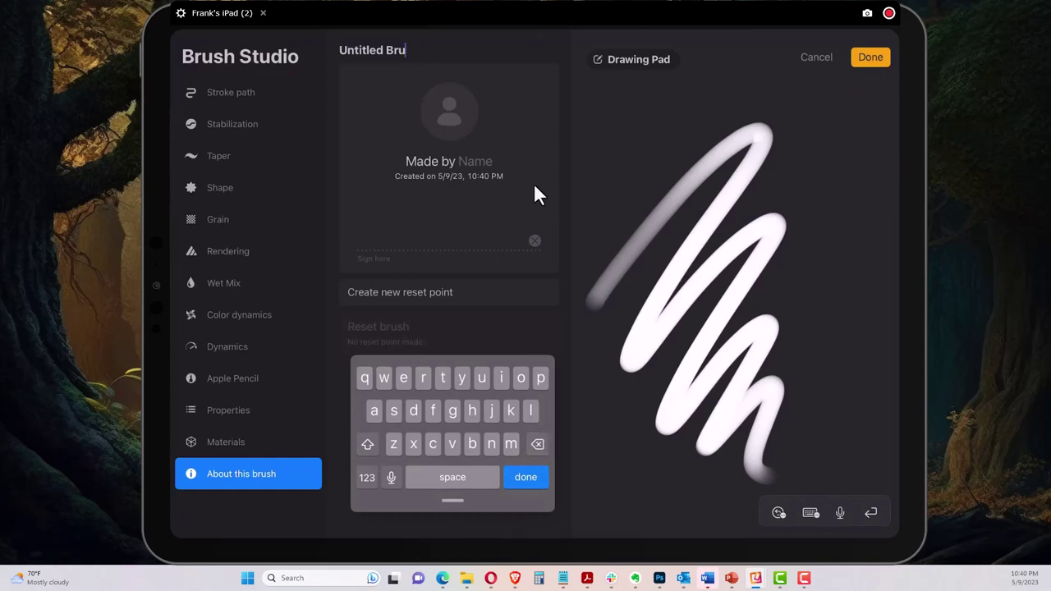
key(BackSpace)
key(BackSpace)
key(BackSpace)
key(BackSpace)
text(Test)
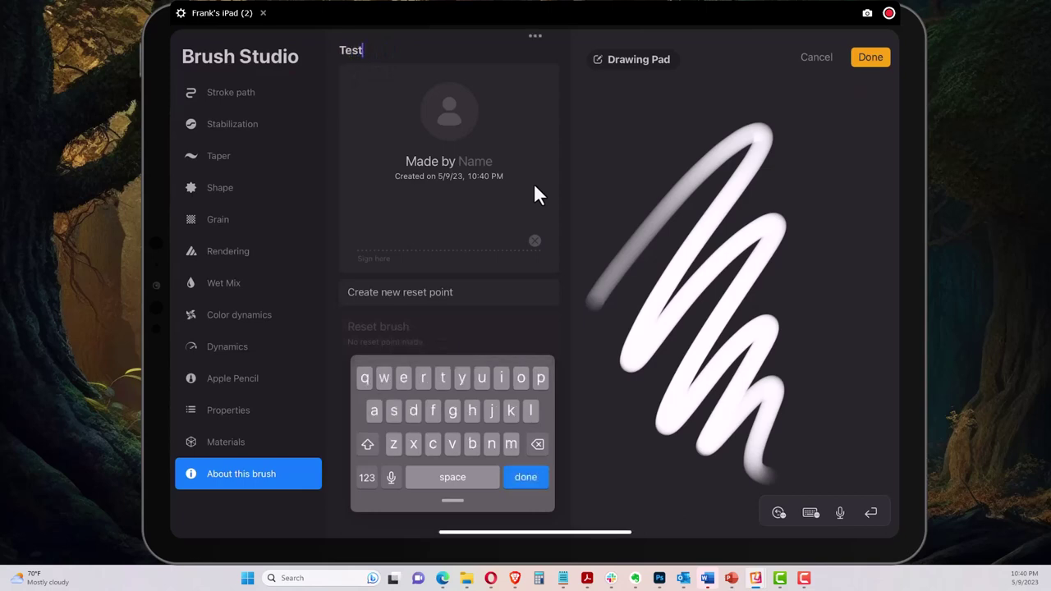
key(shift)
text(Brush)
key(Return)
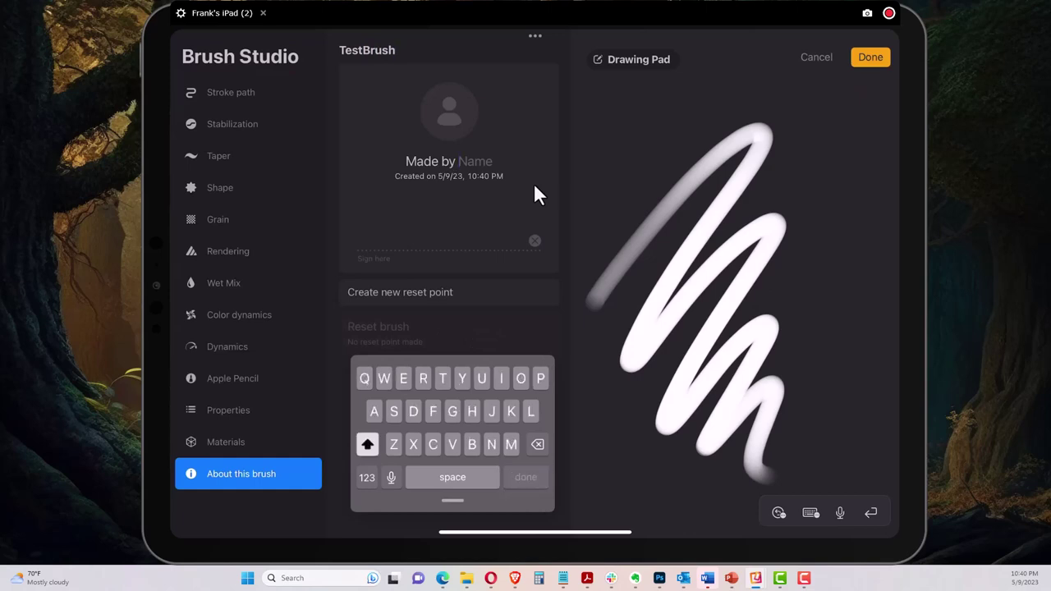
drag(383, 221, 427, 271)
mouse_move(440, 223)
mouse_down()
mouse_move(443, 261)
mouse_move(469, 232)
mouse_move(486, 240)
mouse_move(503, 230)
mouse_up()
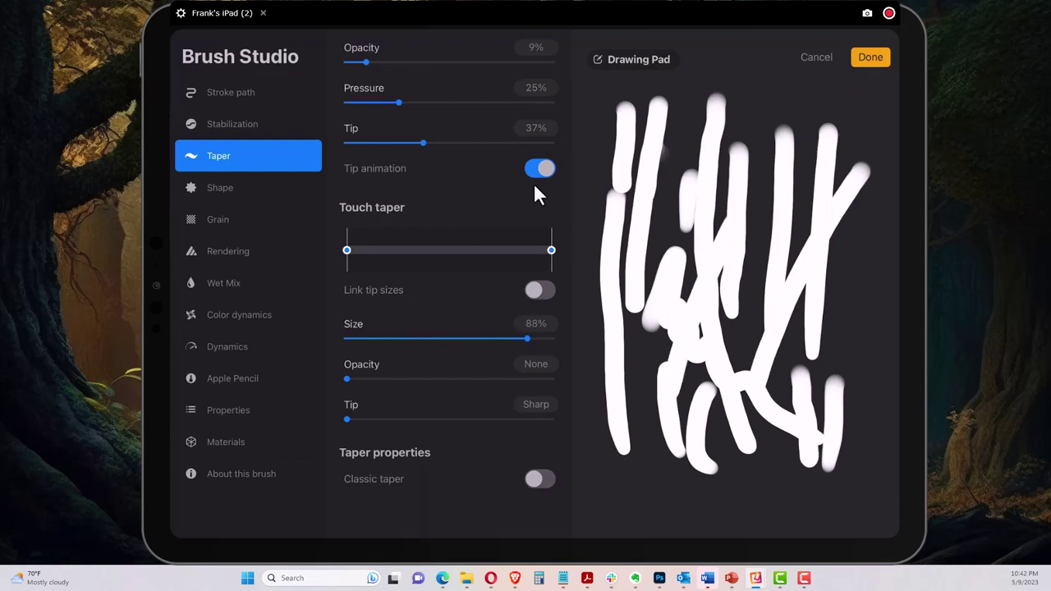
Step: Clear the Drawing Pad, draw four test strokes, and turn on Classic taper
click(634, 132)
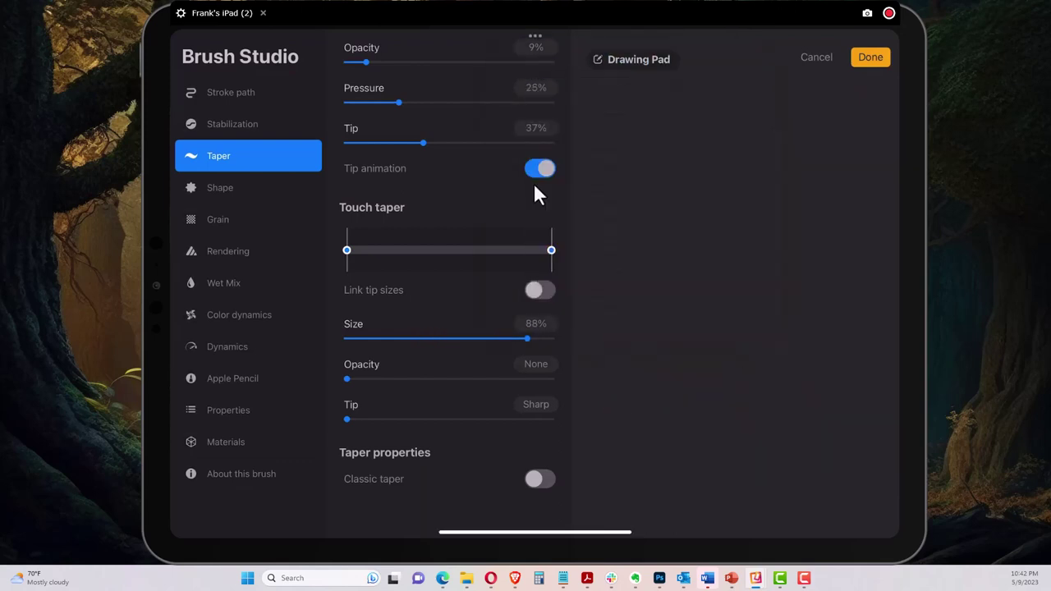
drag(694, 127, 650, 406)
mouse_move(700, 193)
mouse_down()
mouse_move(762, 210)
mouse_move(743, 402)
mouse_move(752, 456)
mouse_up()
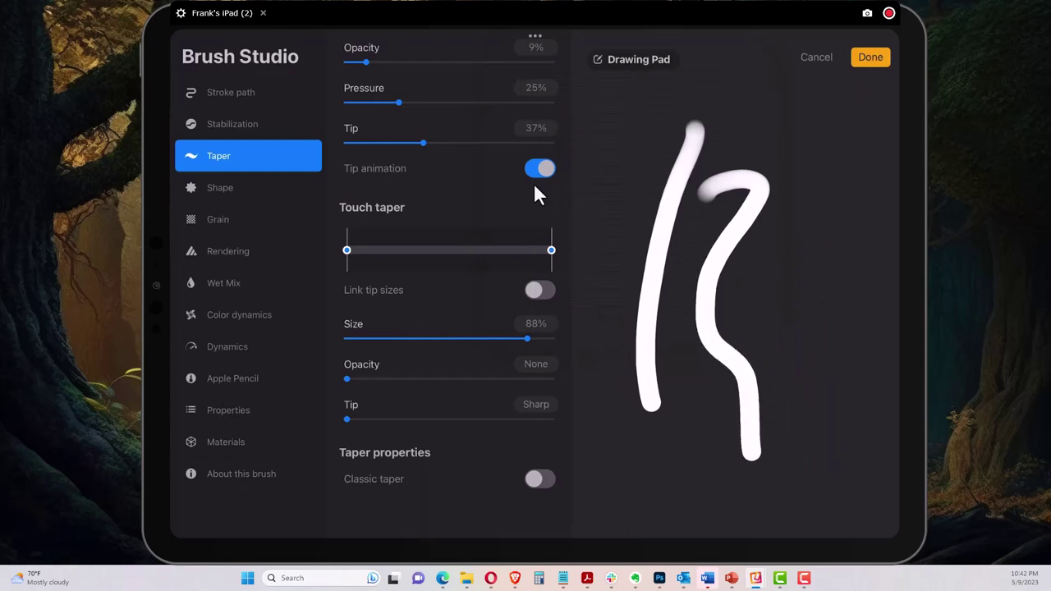
drag(788, 220, 773, 255)
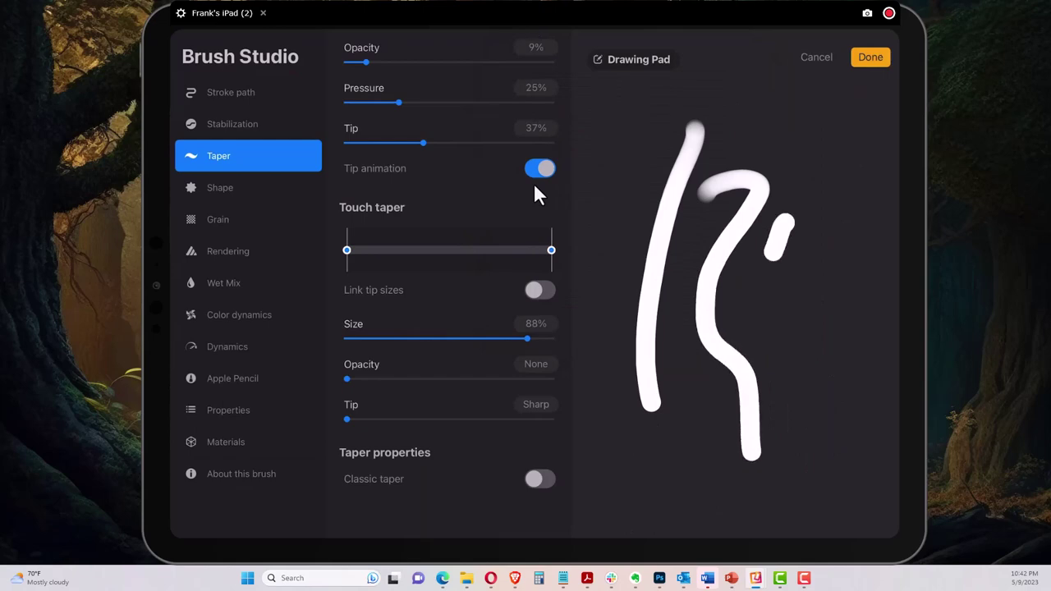
mouse_move(645, 148)
mouse_down()
mouse_move(624, 288)
mouse_move(659, 415)
mouse_up()
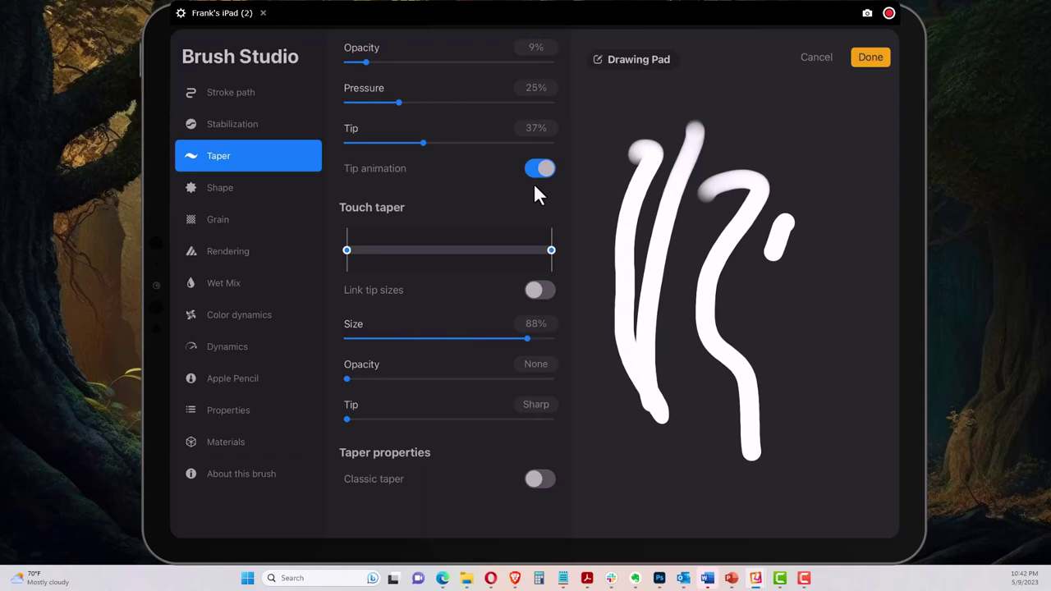
click(540, 479)
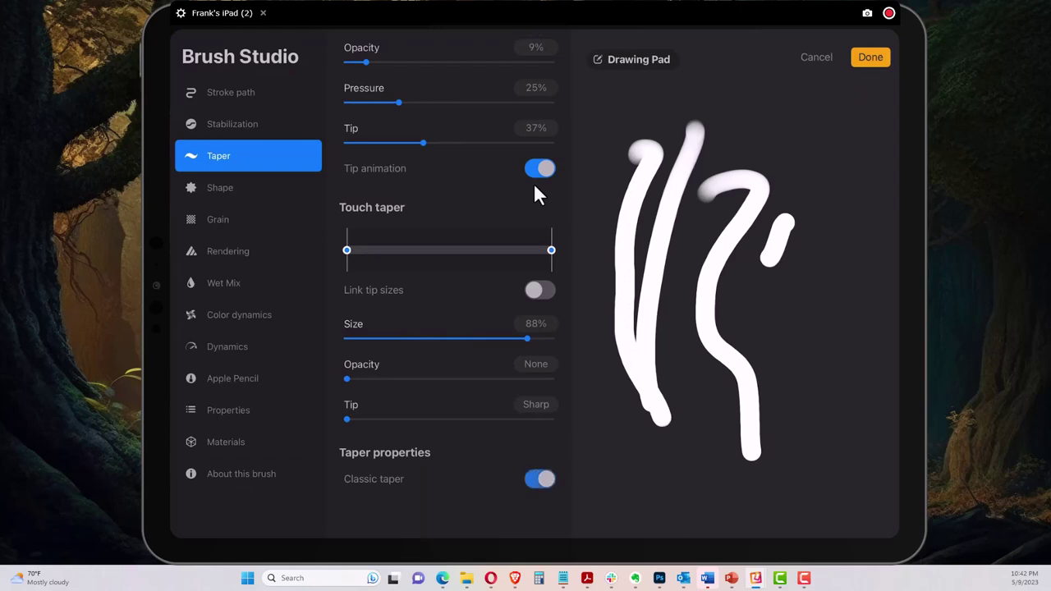